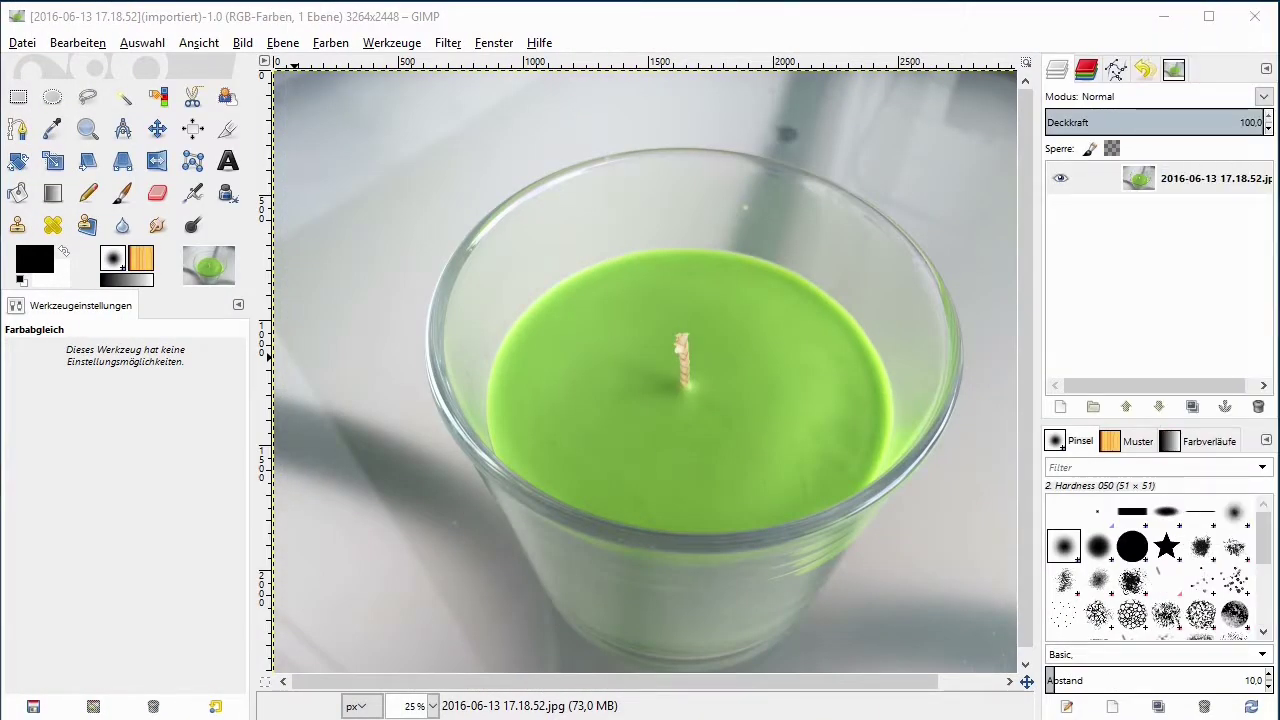
- Open the Farbabgleich (Color Balance) dialog from the Farben menu for the candle photo
left_click(331, 43)
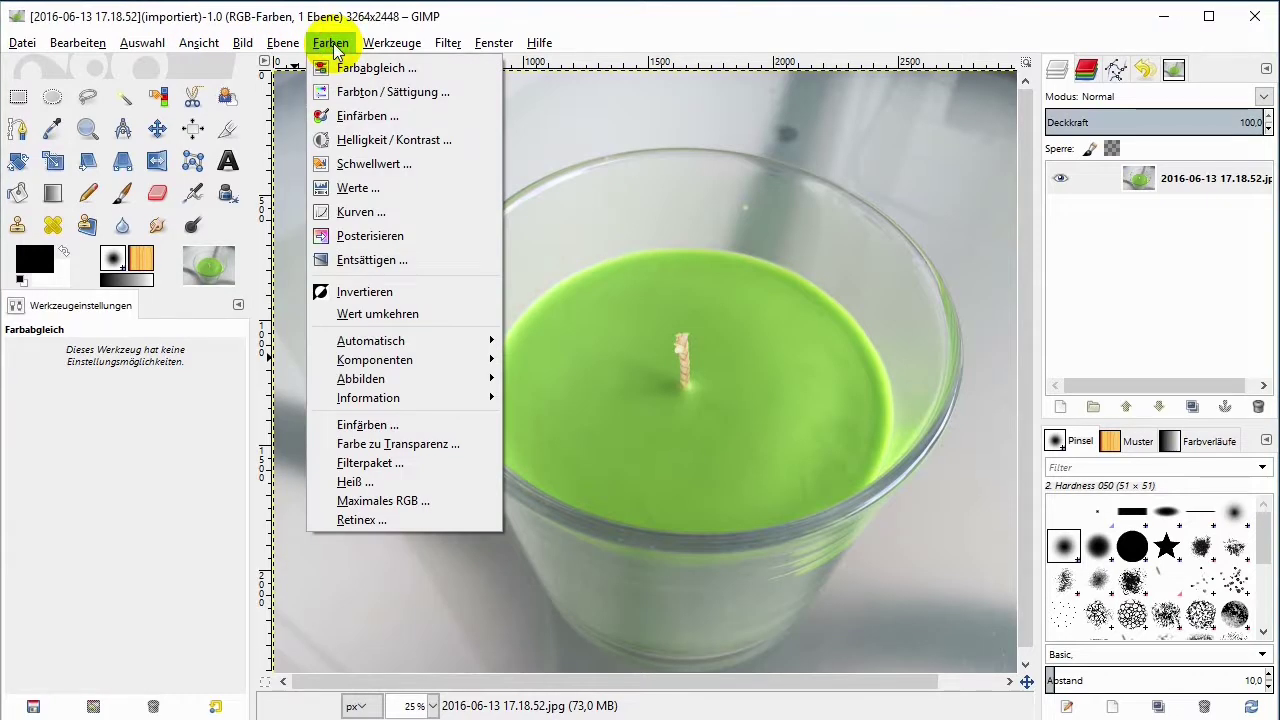
left_click(347, 70)
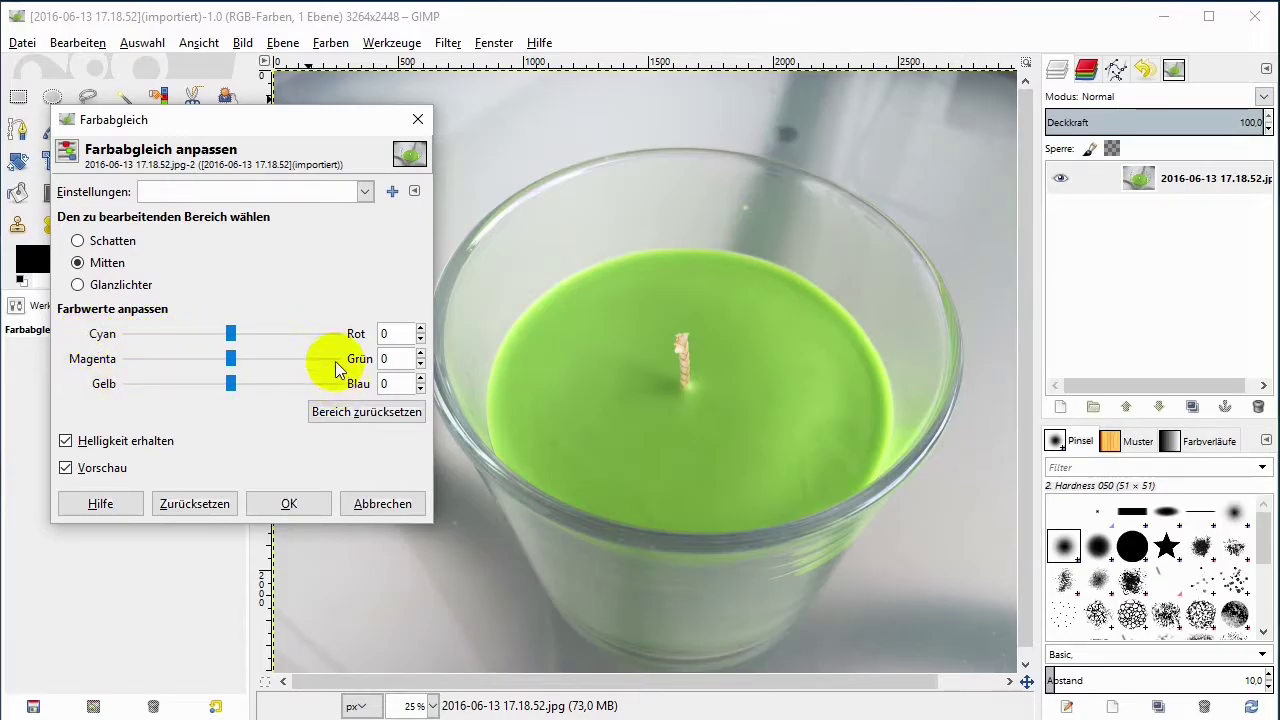
- Try shifting the midtones toward cyan and yellow with preview on and off, then cancel Farbabgleich
mouse_move(231, 334)
left_mouse_down()
mouse_move(195, 334)
mouse_move(281, 338)
mouse_move(190, 362)
mouse_move(292, 358)
left_mouse_up()
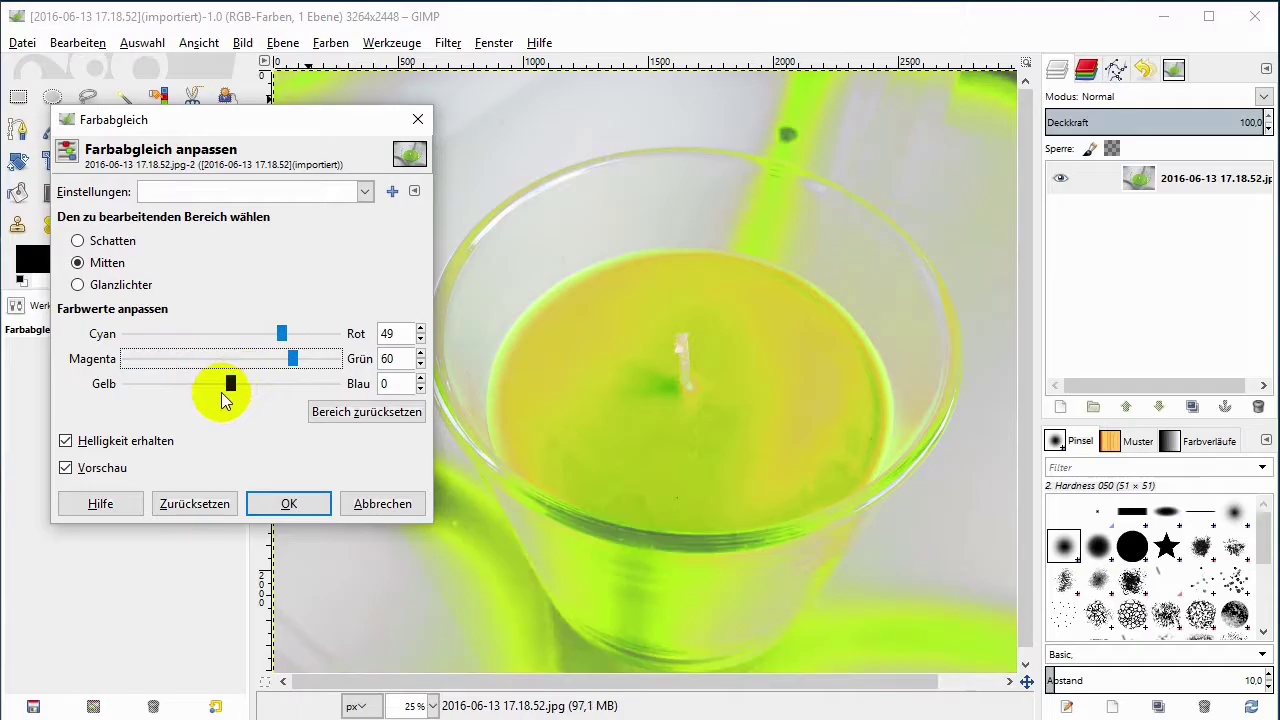
left_click(66, 467)
left_click(66, 467)
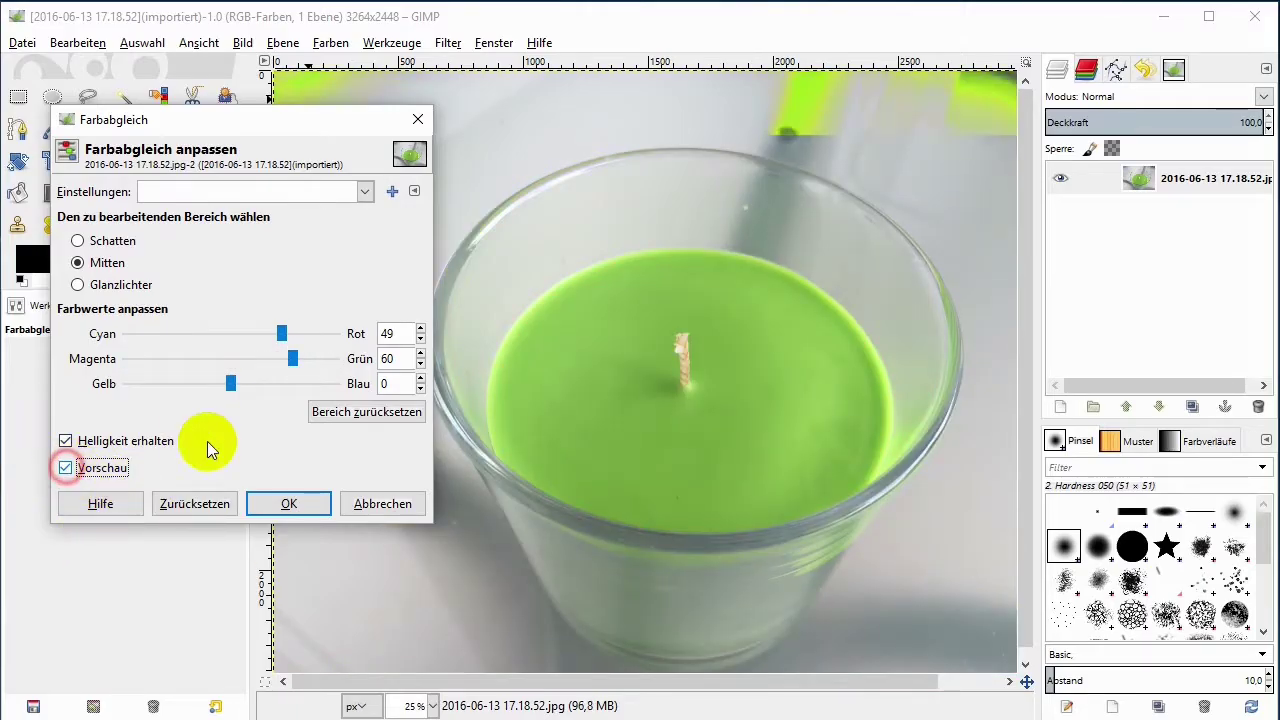
mouse_move(234, 394)
left_mouse_down()
mouse_move(128, 393)
mouse_move(322, 390)
left_mouse_up()
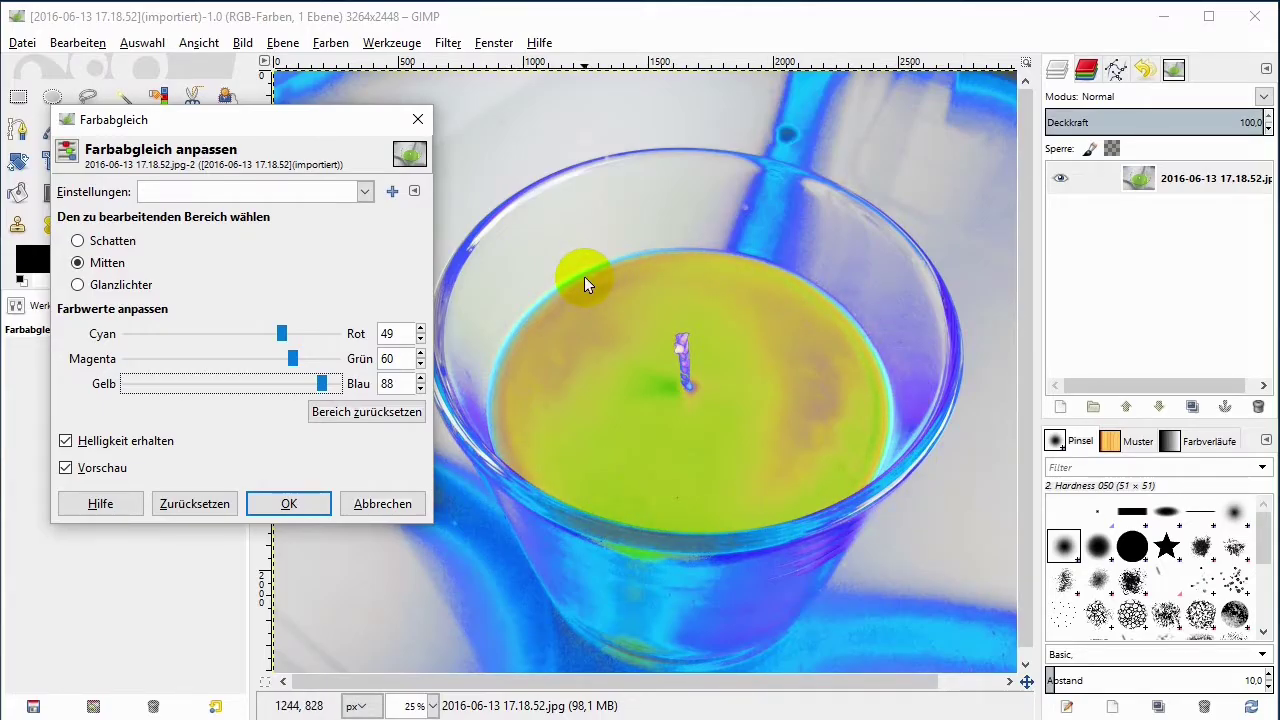
left_click(387, 506)
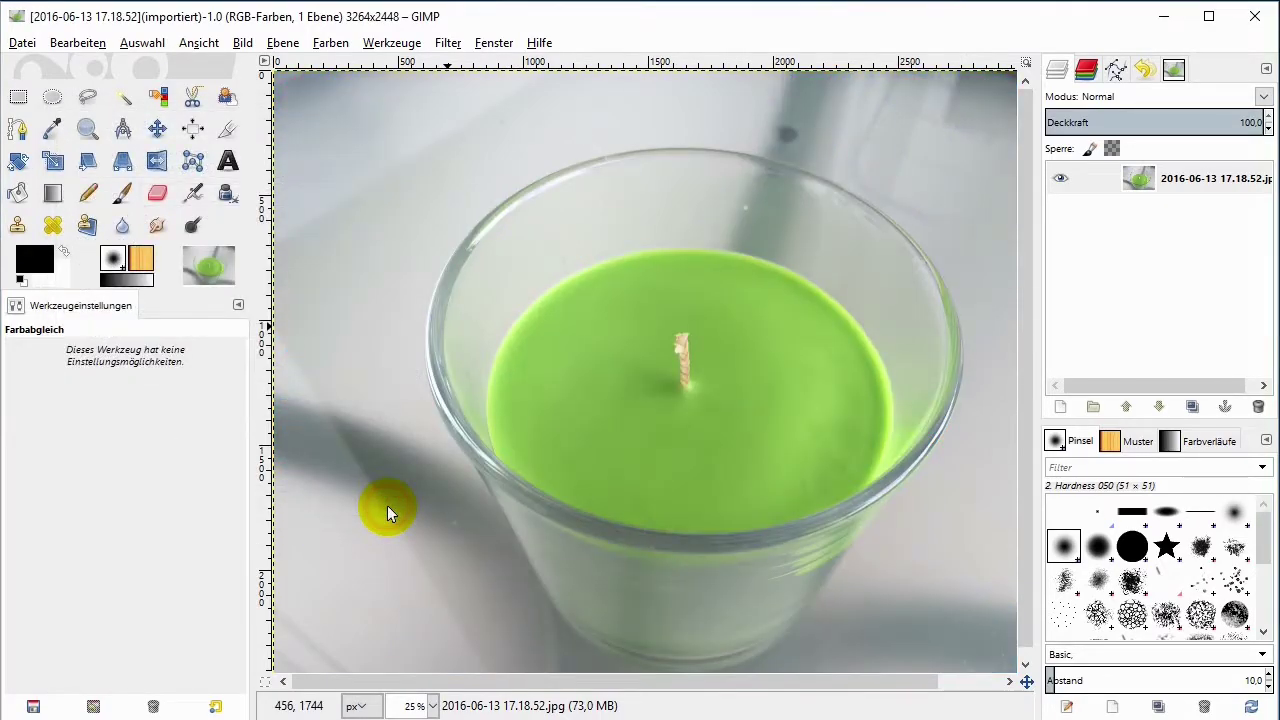
- Open Farbton/Sättigung and target the green (G) primary colour
left_click(329, 43)
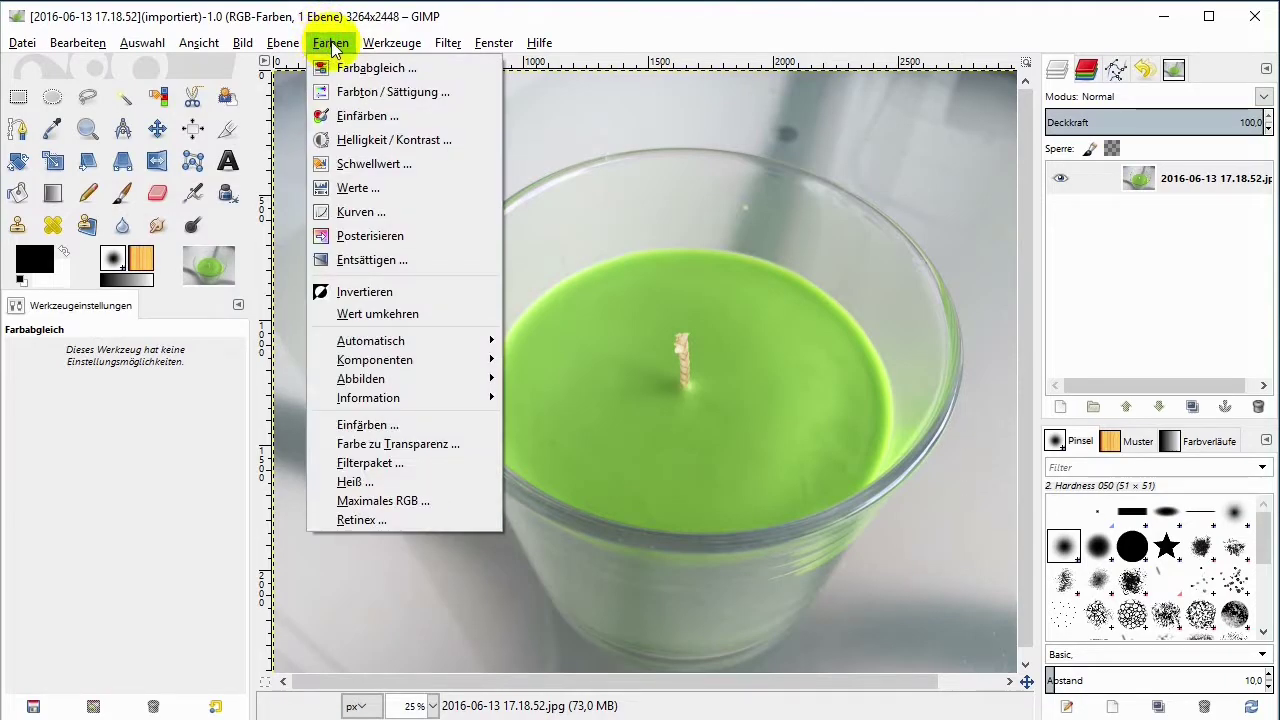
left_click(477, 92)
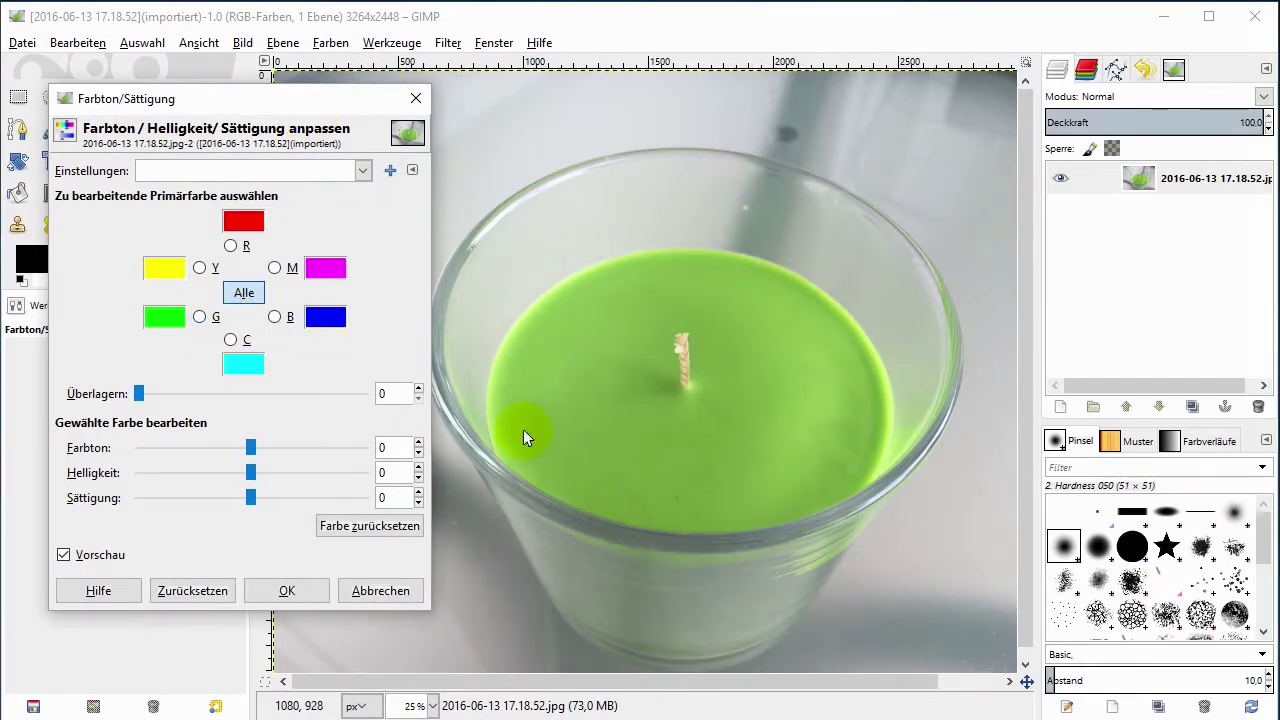
left_click(200, 317)
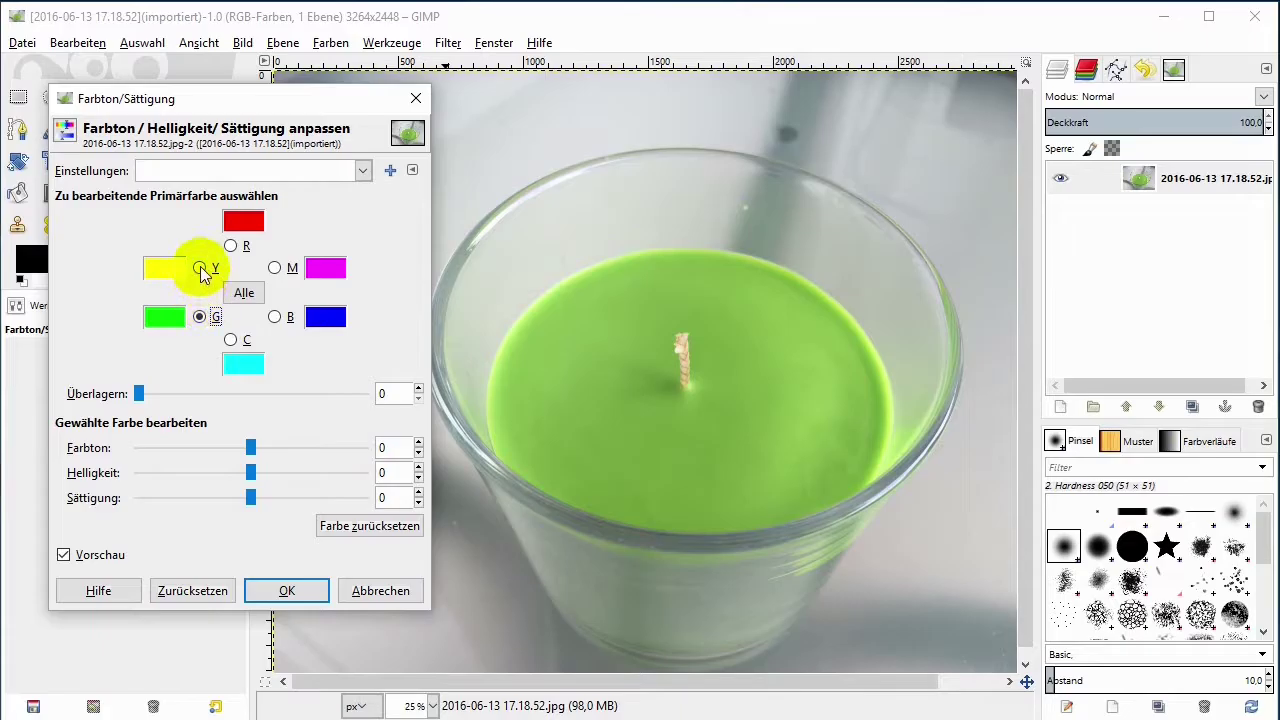
- Test hue shifts on magenta and green, then raise the green overlap to 100
left_click(273, 268)
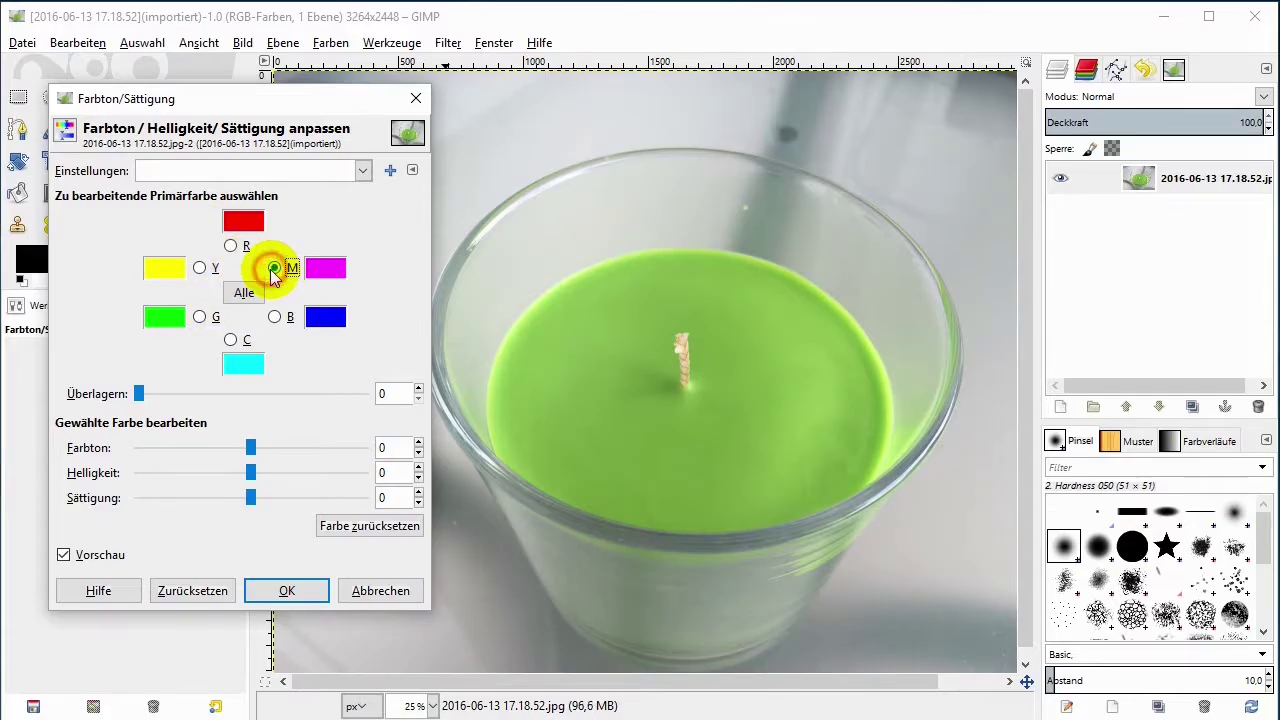
mouse_move(250, 452)
left_mouse_down()
mouse_move(149, 450)
mouse_move(357, 446)
mouse_move(193, 450)
mouse_move(306, 443)
mouse_move(250, 447)
left_mouse_up()
left_click(675, 337)
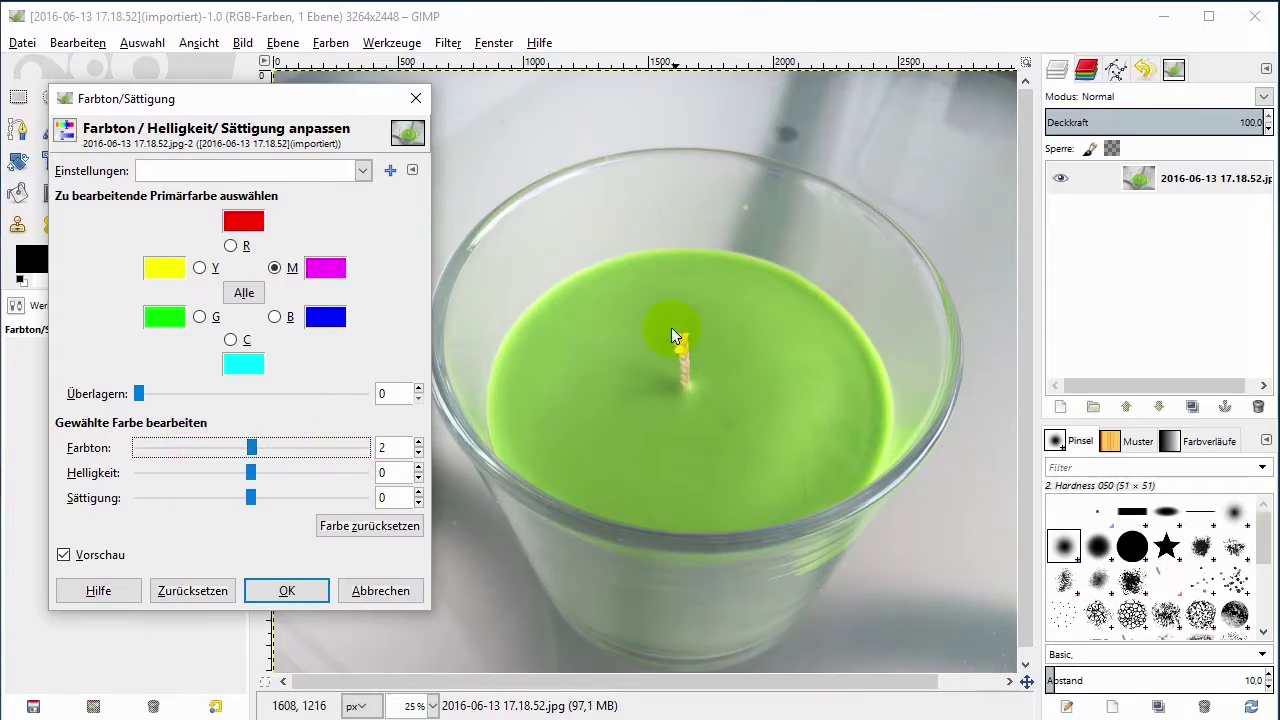
left_click(200, 317)
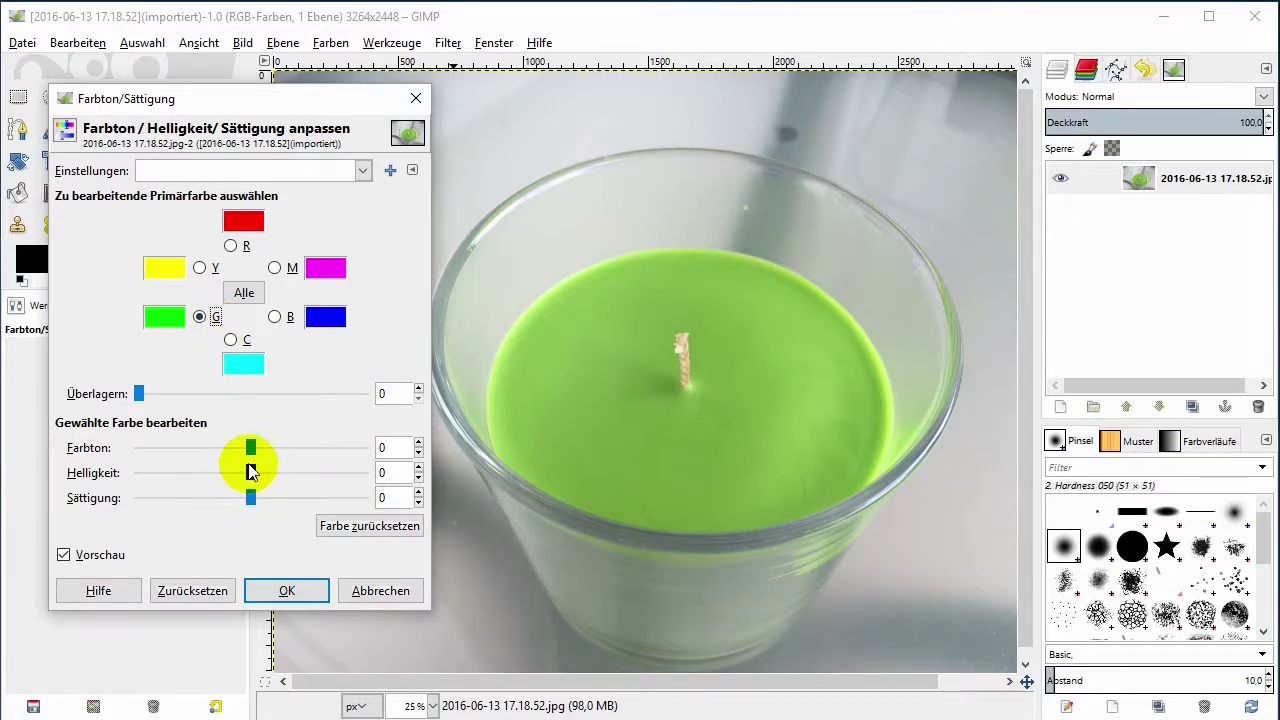
mouse_move(250, 447)
left_mouse_down()
mouse_move(210, 452)
mouse_move(250, 450)
left_mouse_up()
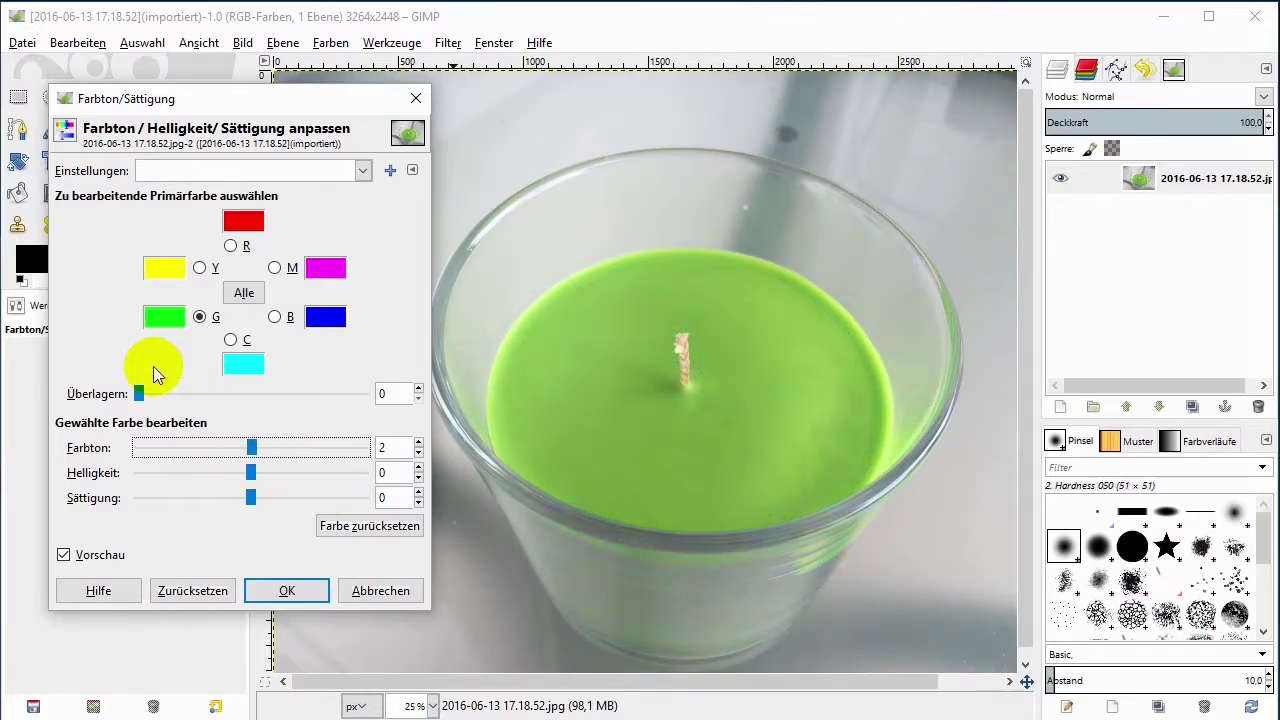
left_click_drag(140, 396, 374, 394)
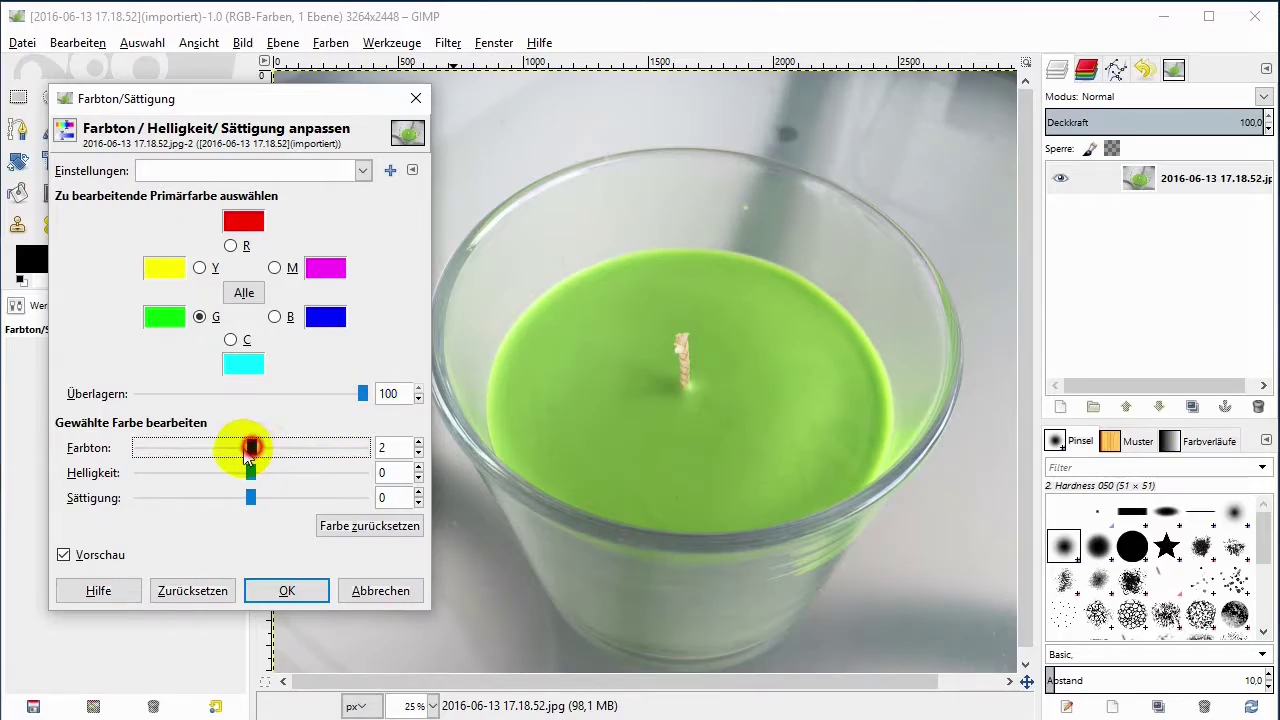
- Experiment with the green tones' hue, lightness and saturation, from fully desaturated to maximum
mouse_move(251, 449)
left_mouse_down()
mouse_move(142, 453)
mouse_move(380, 447)
left_mouse_up()
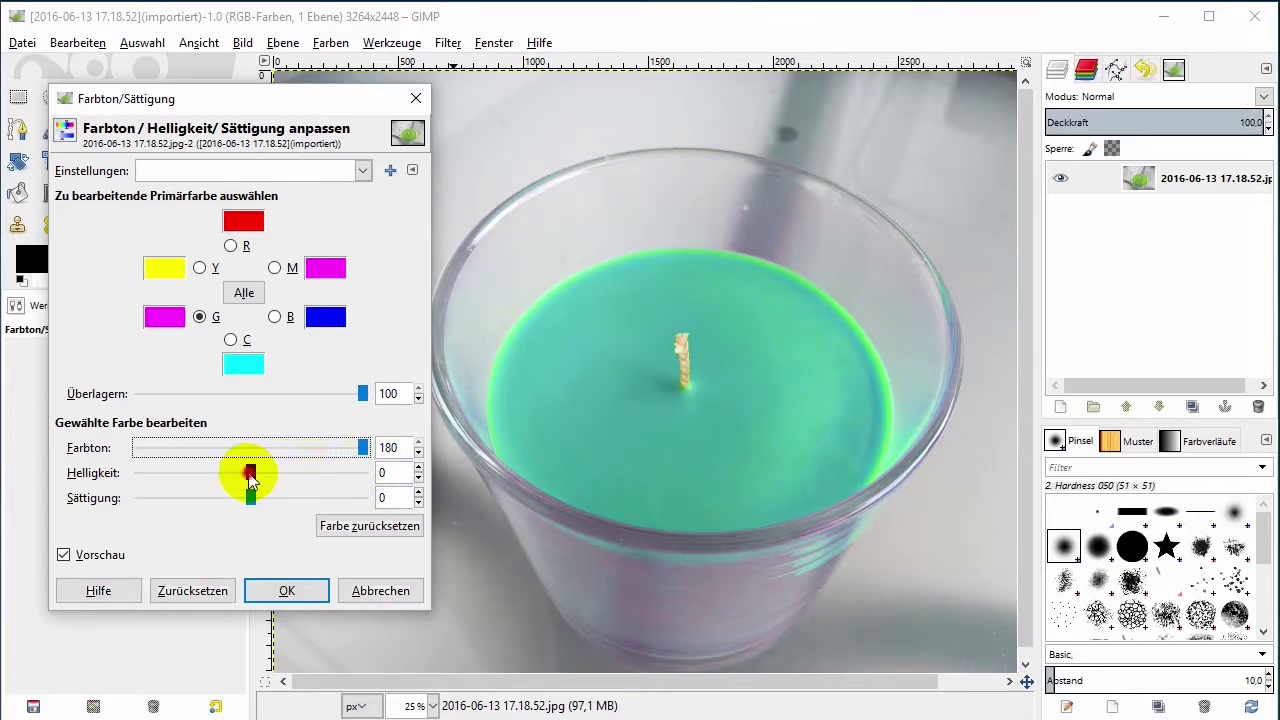
mouse_move(250, 478)
left_mouse_down()
mouse_move(134, 475)
mouse_move(352, 480)
mouse_move(256, 478)
left_mouse_up()
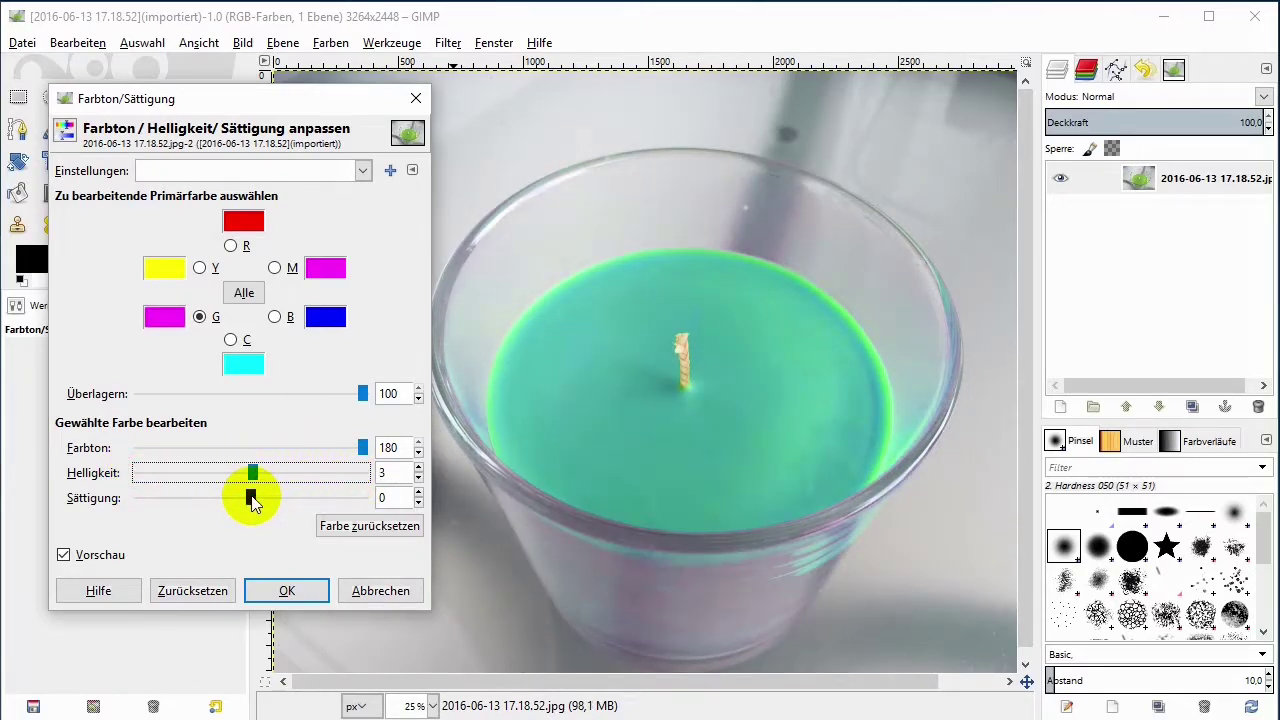
left_click_drag(251, 500, 118, 500)
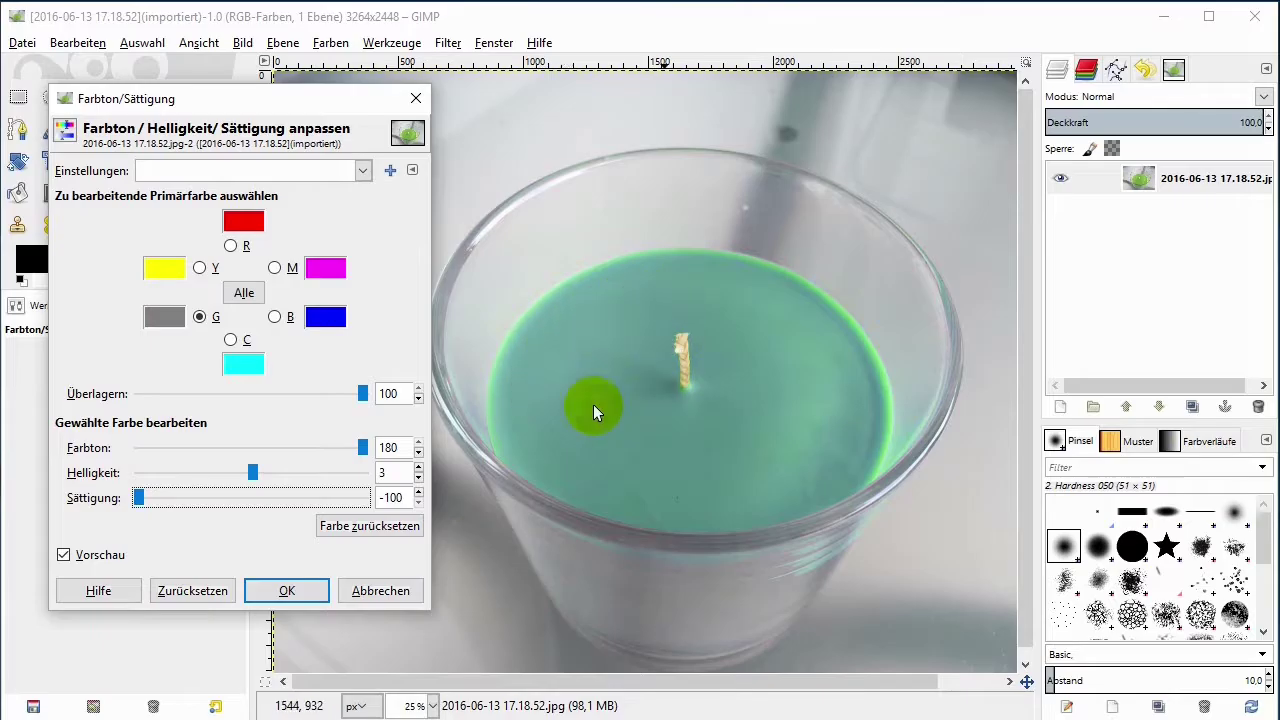
left_click_drag(137, 497, 393, 492)
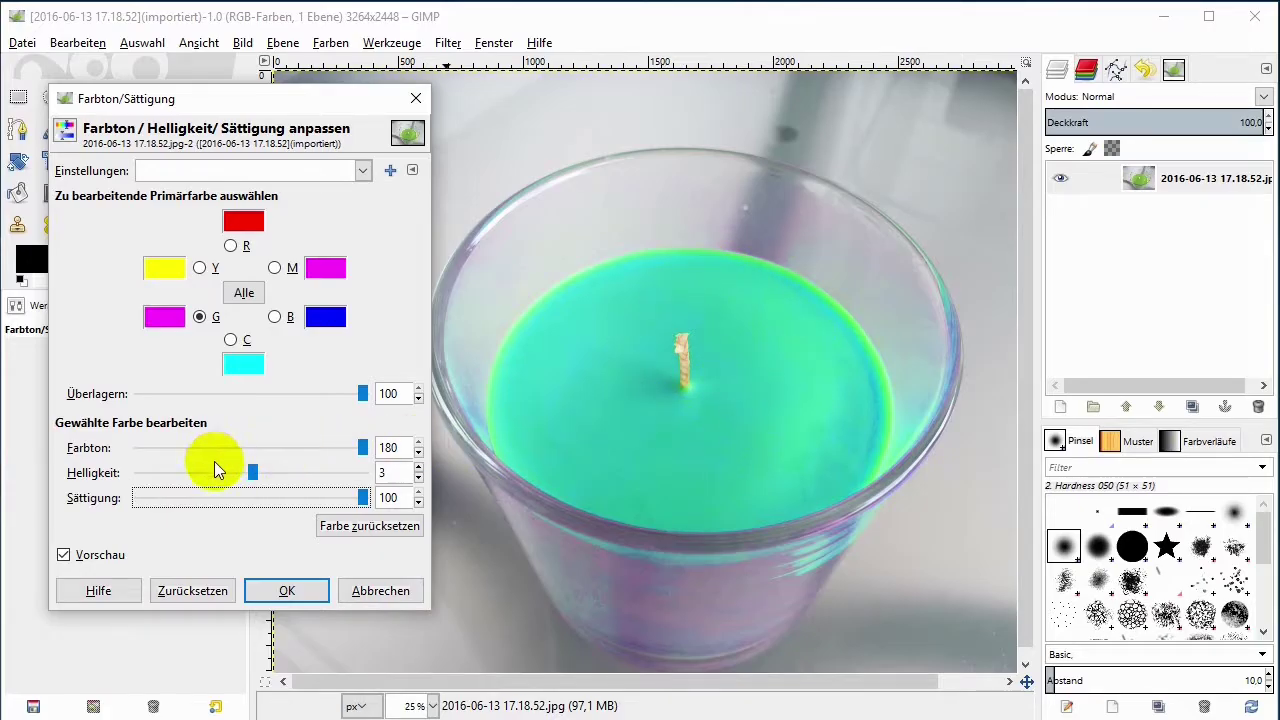
left_click_drag(360, 447, 252, 450)
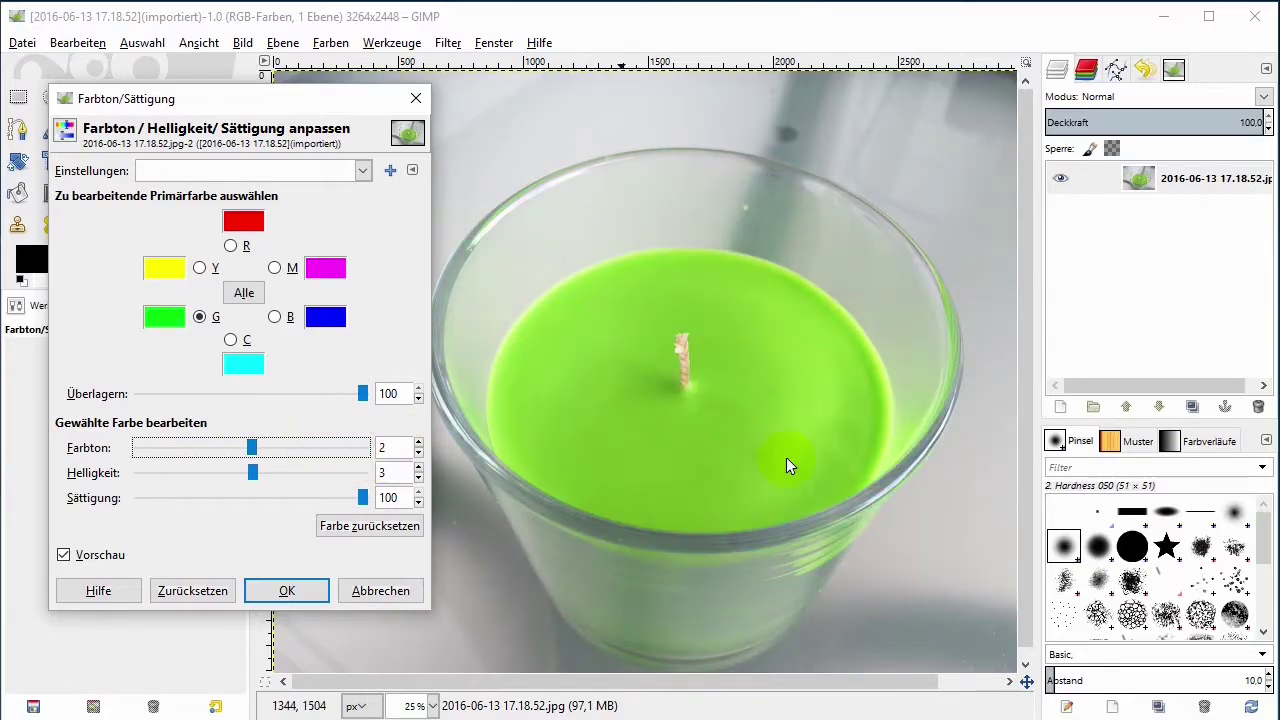
- Reset the green adjustments, try darkening, and bring up the HSV-Farbraum Wikipedia article
left_click(348, 537)
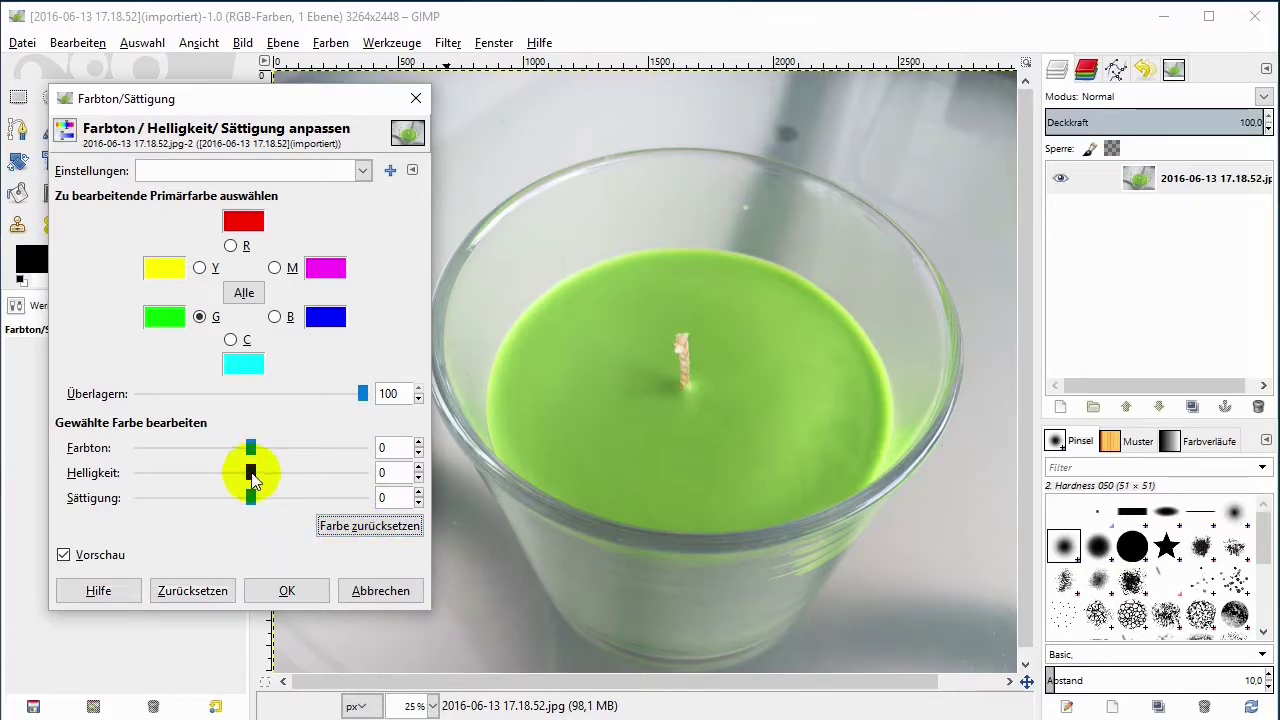
mouse_move(250, 472)
left_mouse_down()
mouse_move(133, 474)
mouse_move(245, 468)
mouse_move(58, 451)
mouse_move(403, 448)
mouse_move(255, 452)
left_mouse_up()
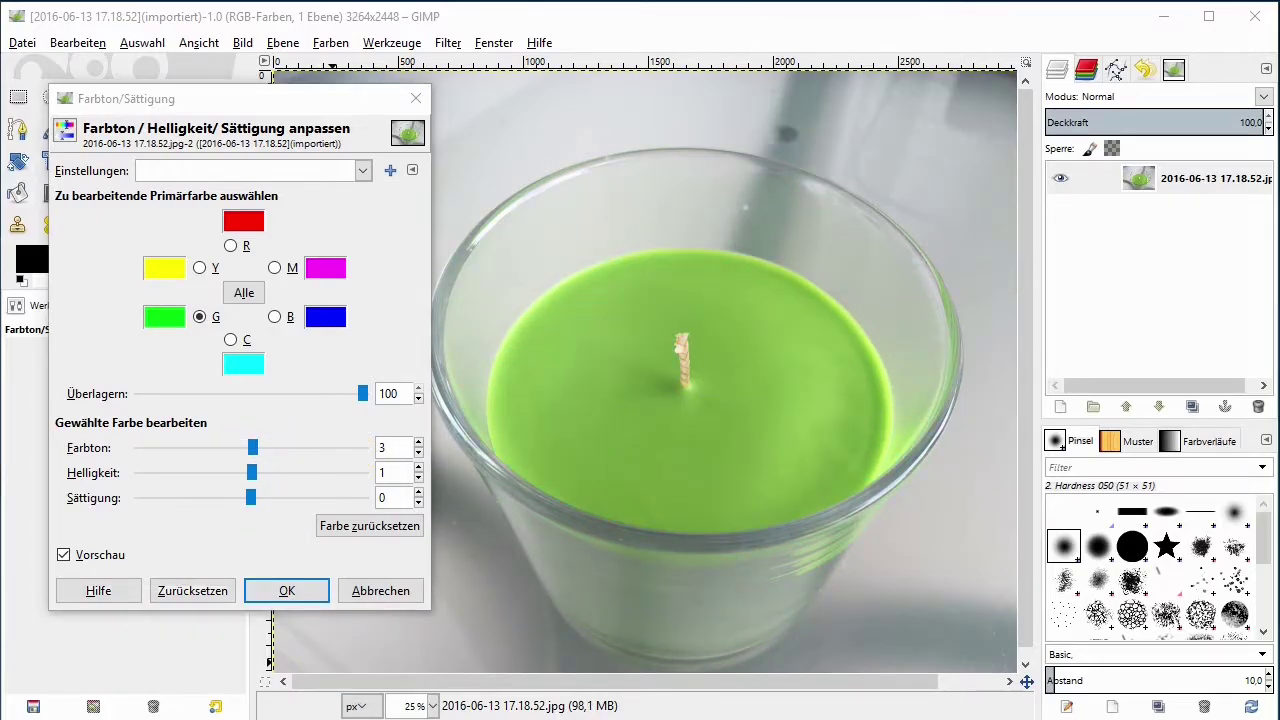
left_click_drag(440, 715, 713, 221)
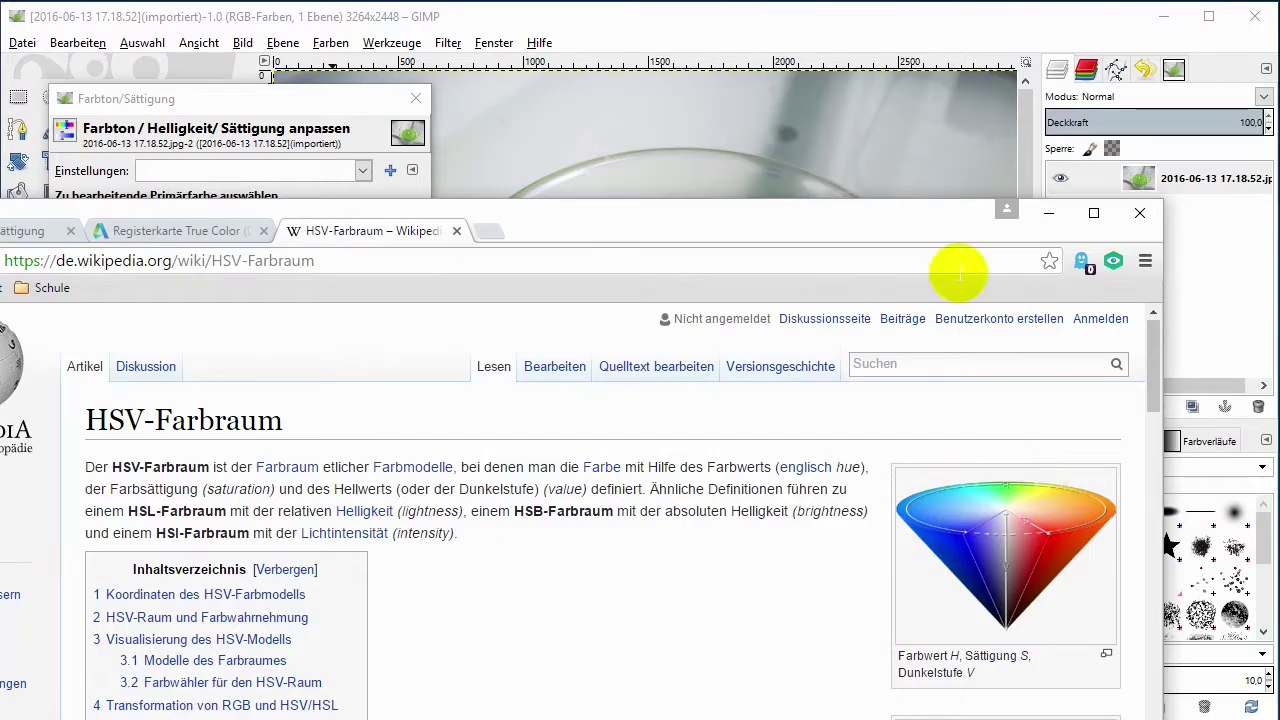
- Move the Chrome window to read the Farbtonskala hue scale, then minimize it to return to GIMP
left_click_drag(847, 226, 808, 135)
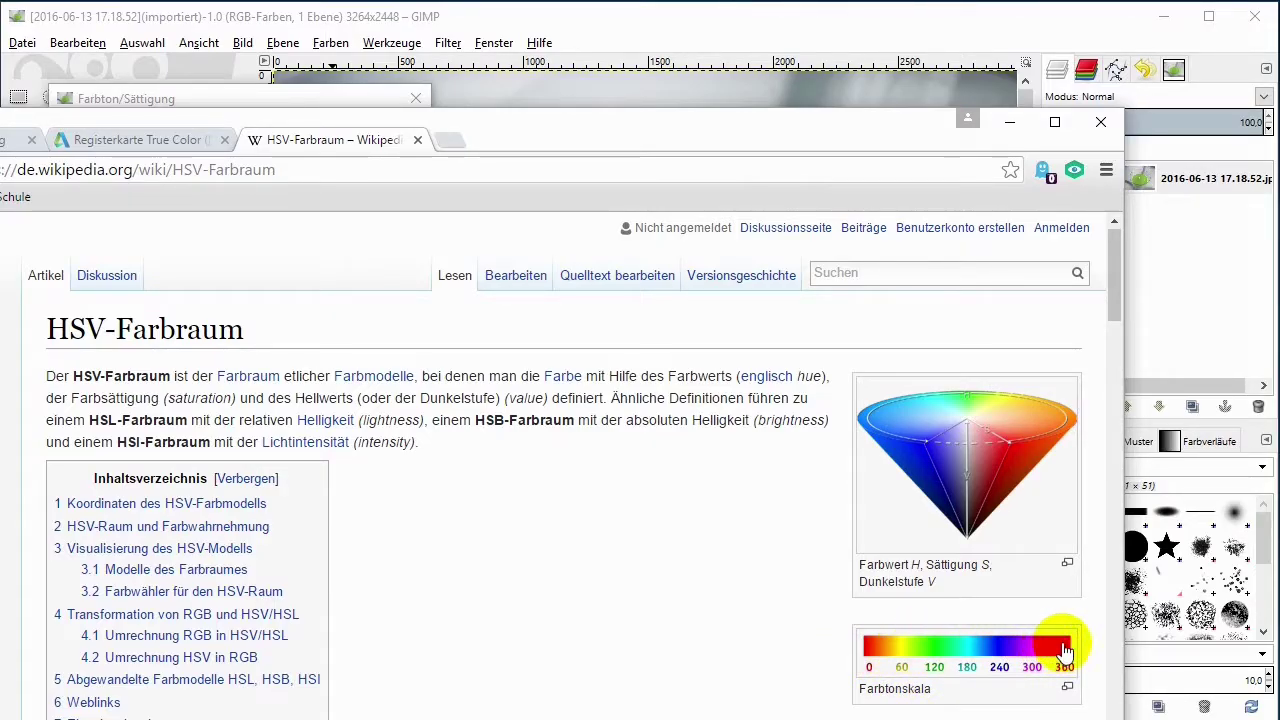
left_click(1010, 121)
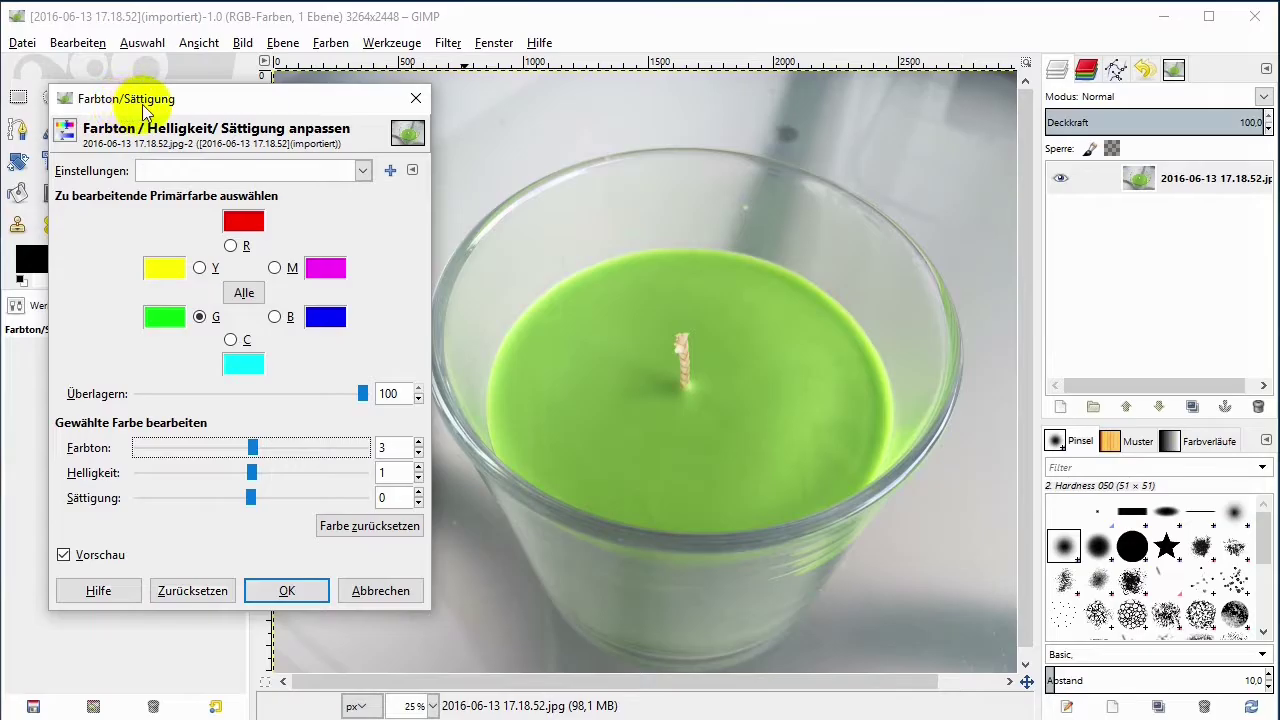
- Cancel Farbton/Sättigung and open the Einfärben (Colorize) dialog fully in view
left_click(378, 590)
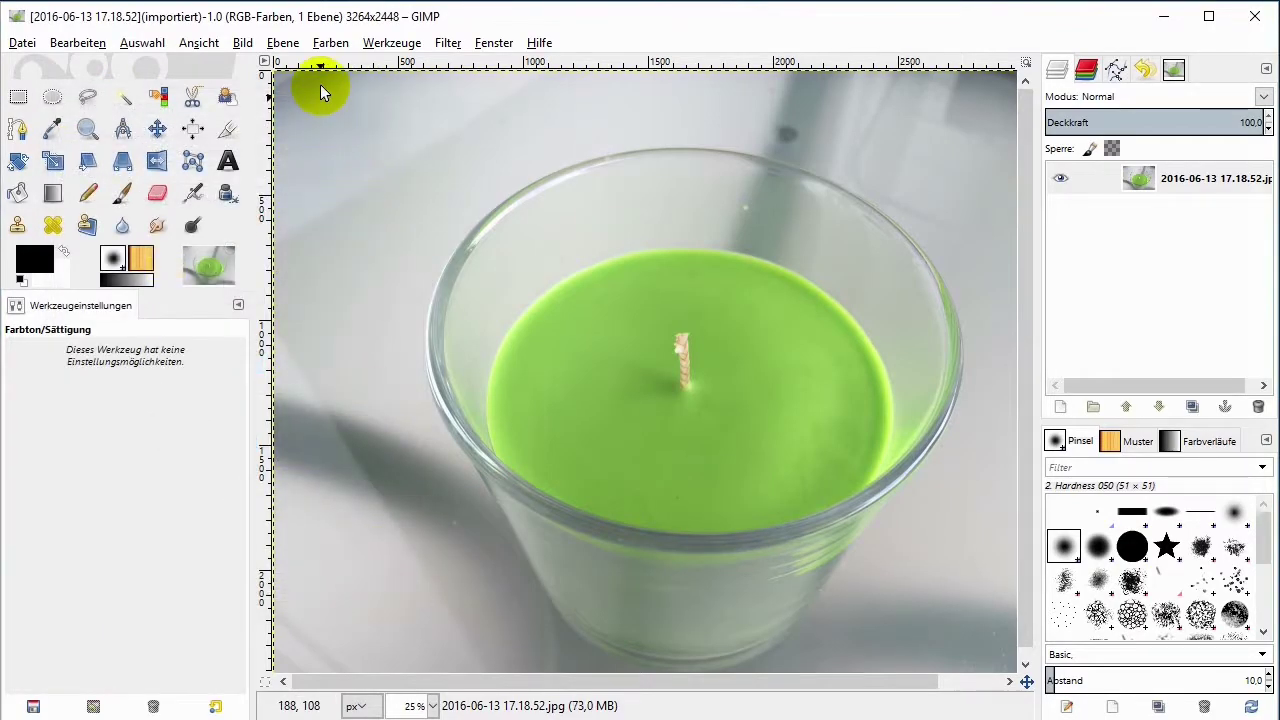
left_click(330, 43)
left_click(354, 110)
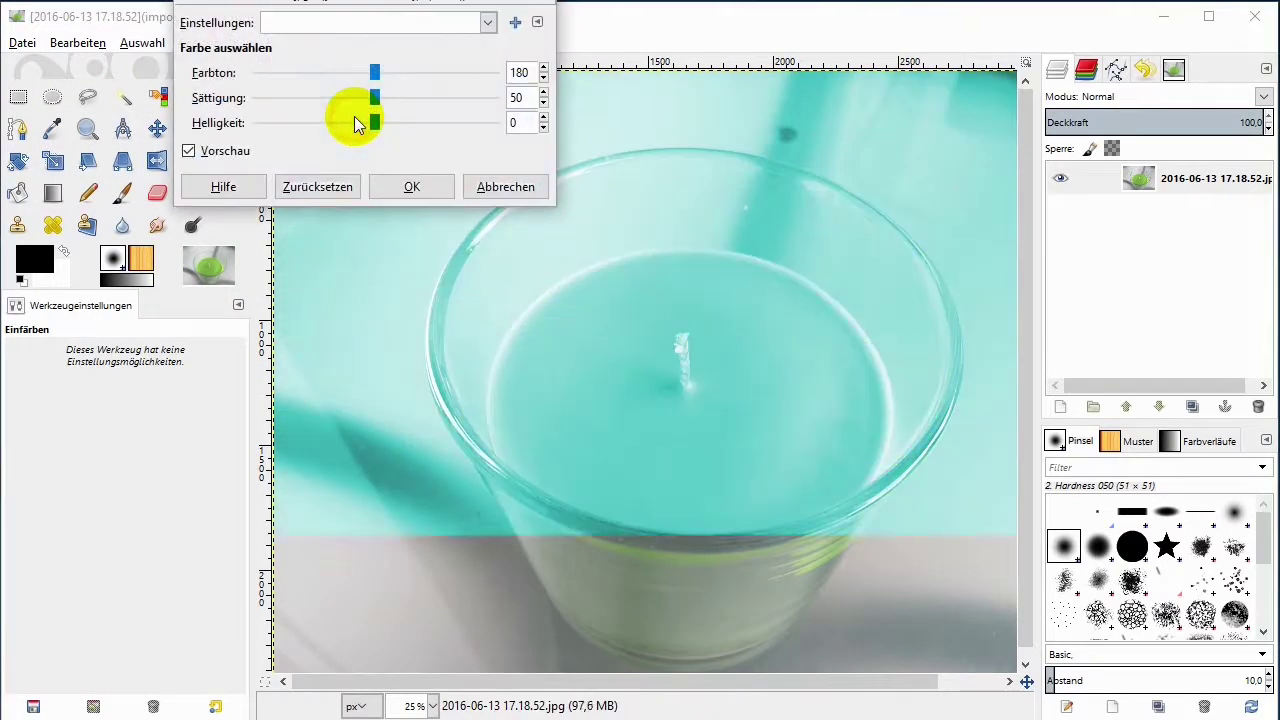
left_click_drag(354, 116, 212, 303)
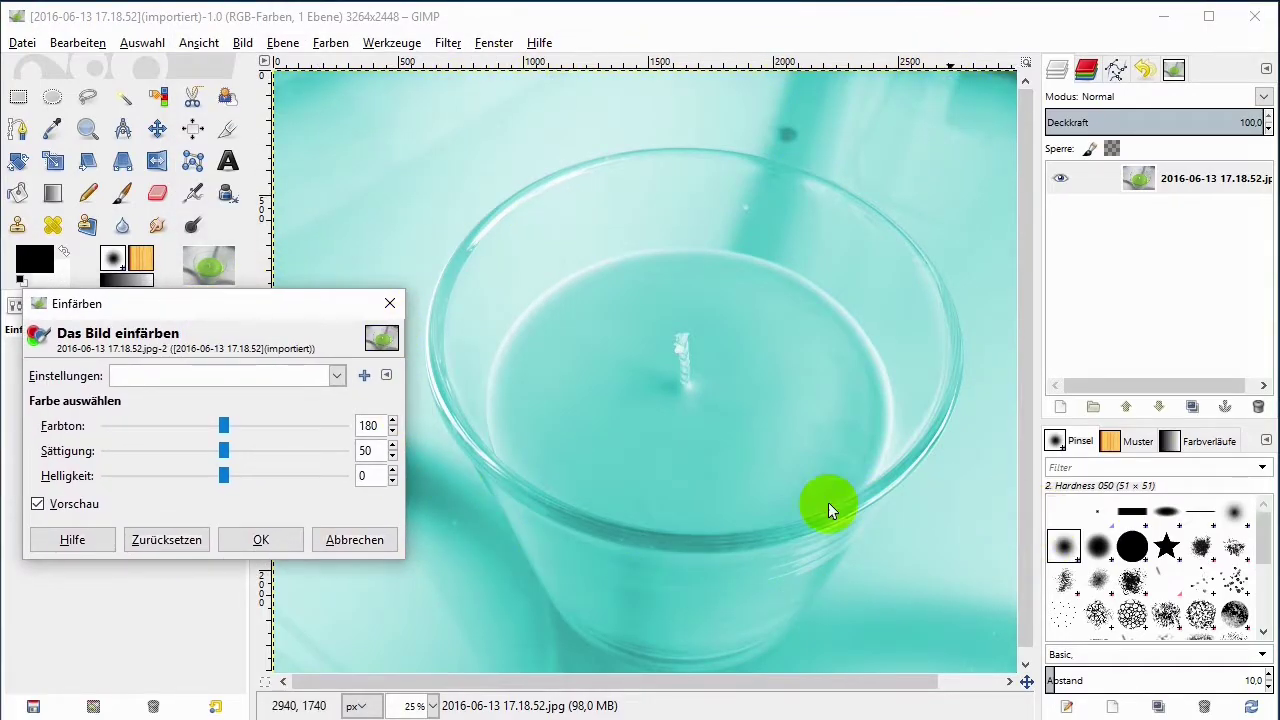
- Colorize the candle violet with hue 278, saturation 93, lightness 27, and apply
mouse_move(225, 432)
left_mouse_down()
mouse_move(177, 433)
mouse_move(288, 425)
left_mouse_up()
left_click_drag(224, 452, 290, 451)
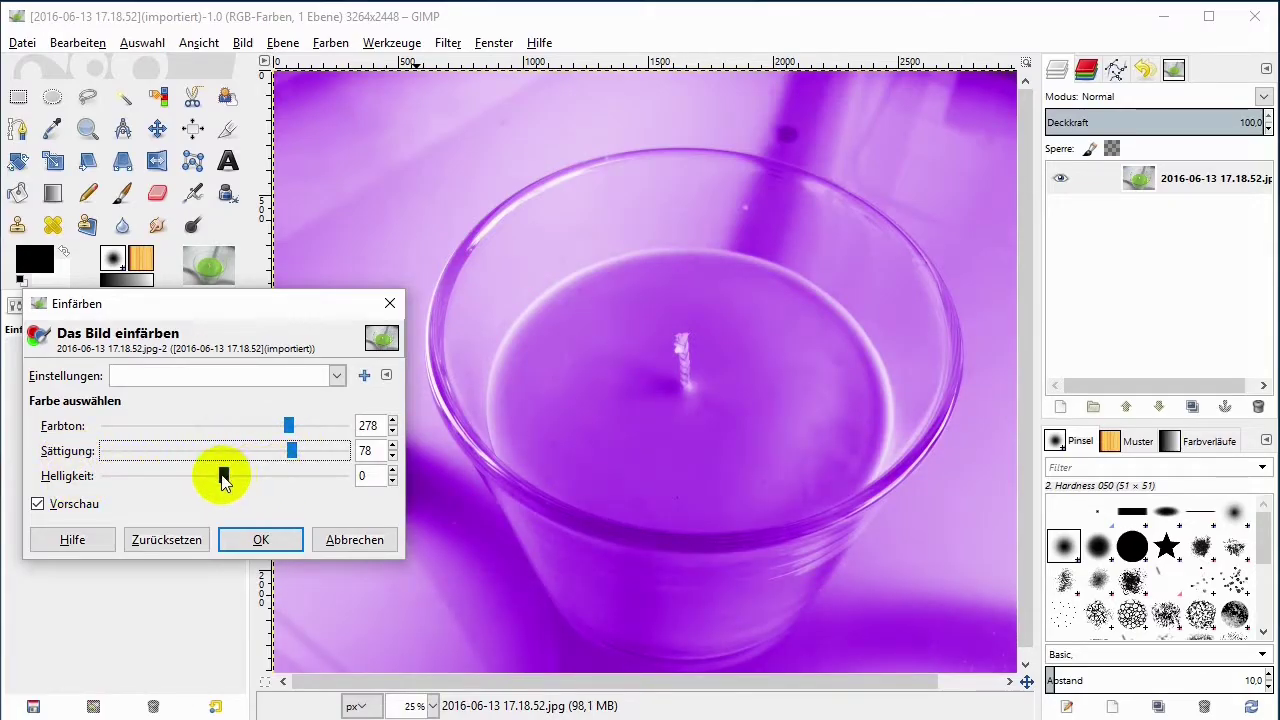
mouse_move(223, 476)
left_mouse_down()
mouse_move(343, 452)
mouse_move(100, 455)
left_mouse_up()
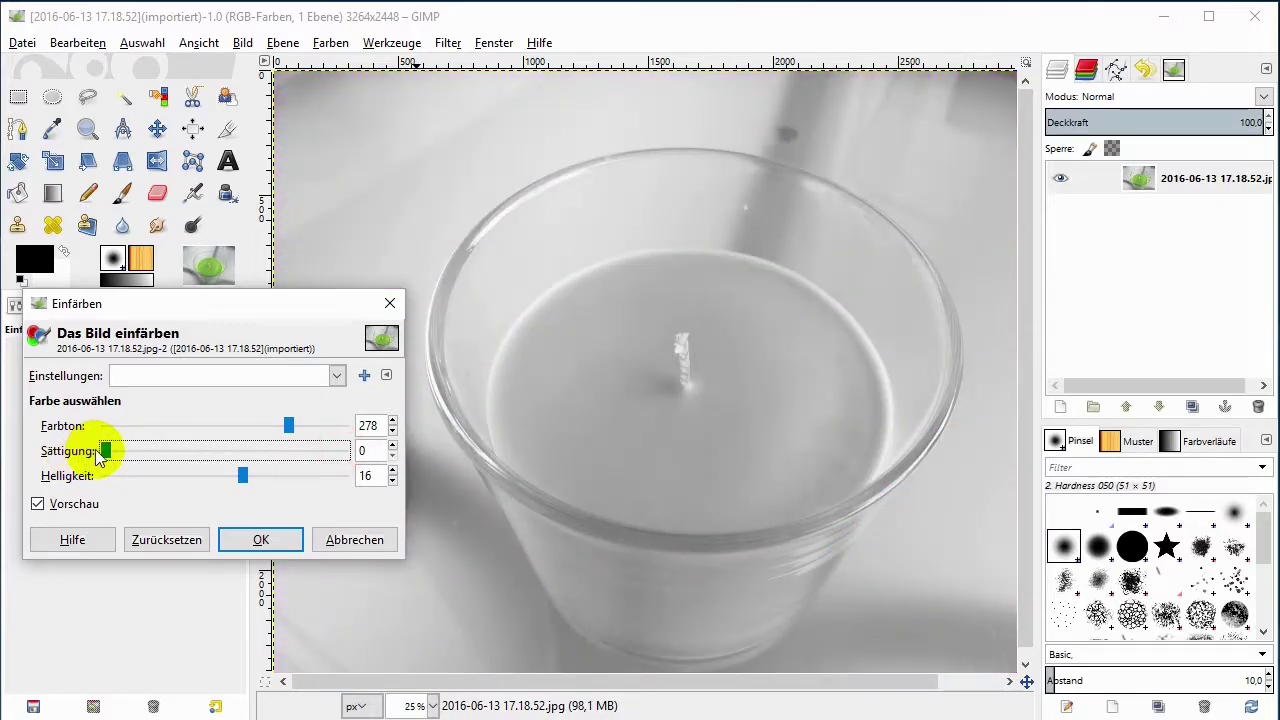
mouse_move(105, 452)
left_mouse_down()
mouse_move(349, 449)
mouse_move(331, 453)
left_mouse_up()
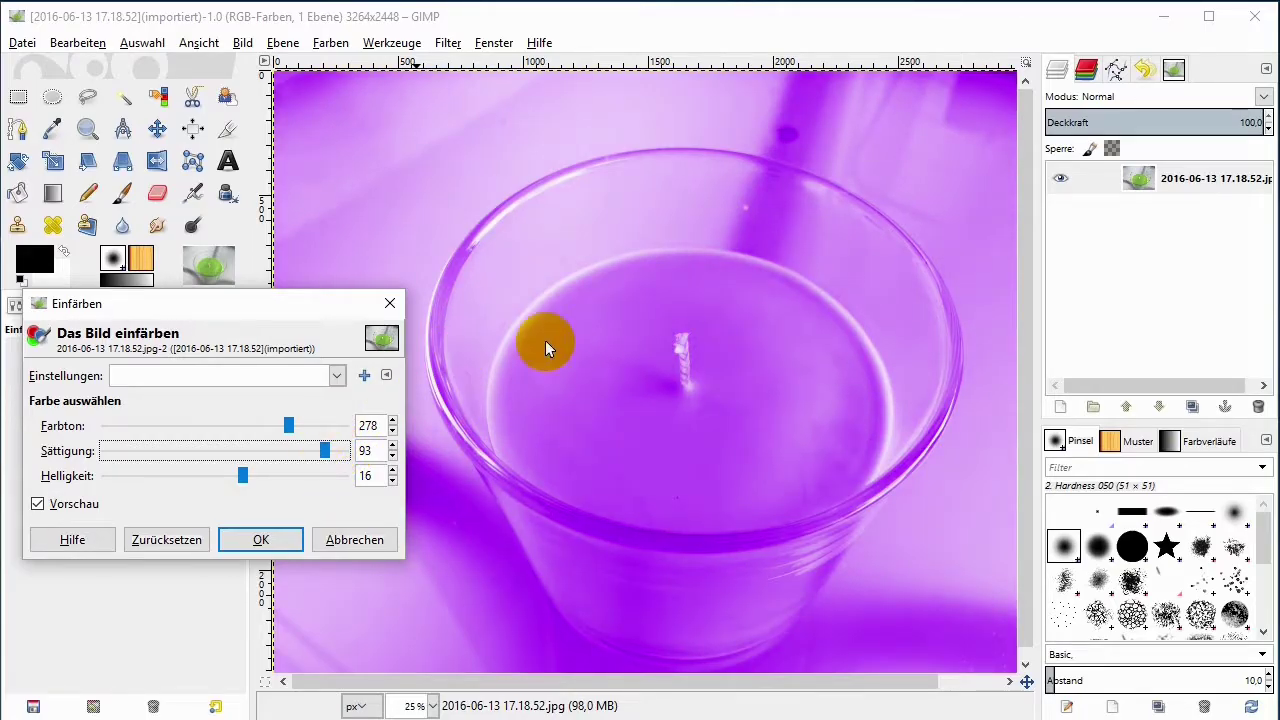
mouse_move(242, 476)
left_mouse_down()
mouse_move(328, 479)
mouse_move(97, 488)
mouse_move(347, 478)
left_mouse_up()
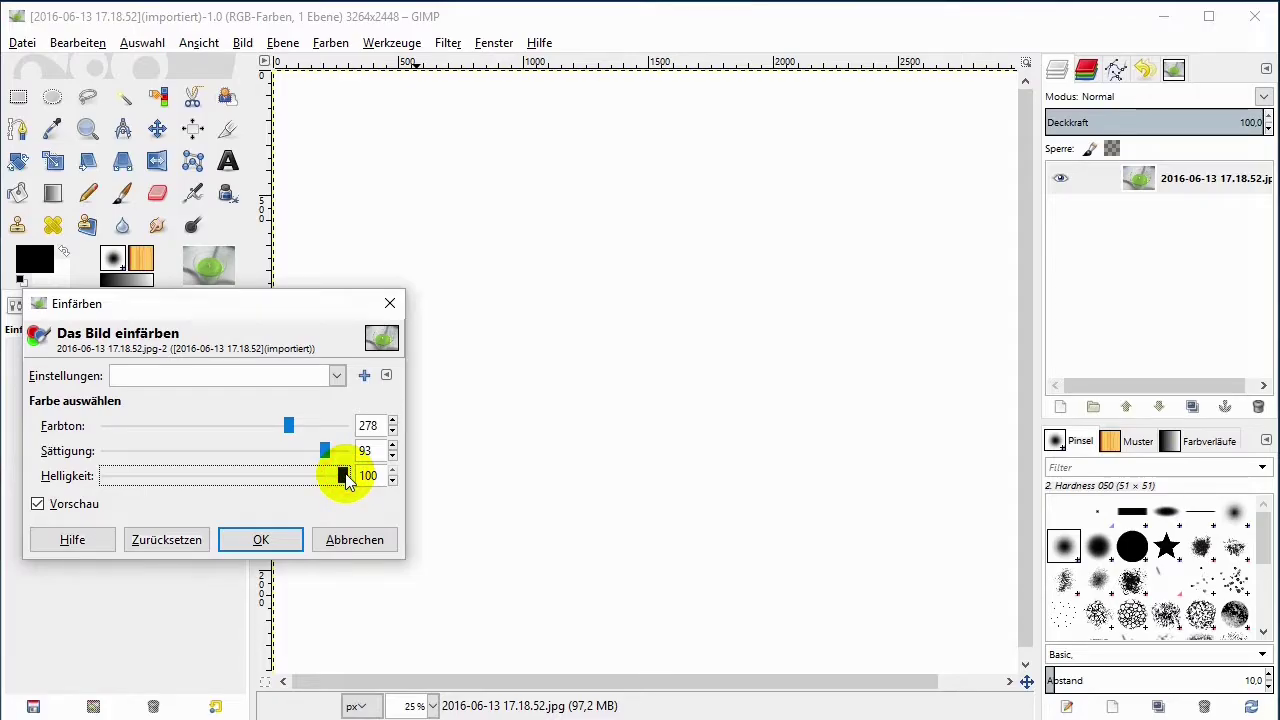
left_click_drag(343, 478, 260, 480)
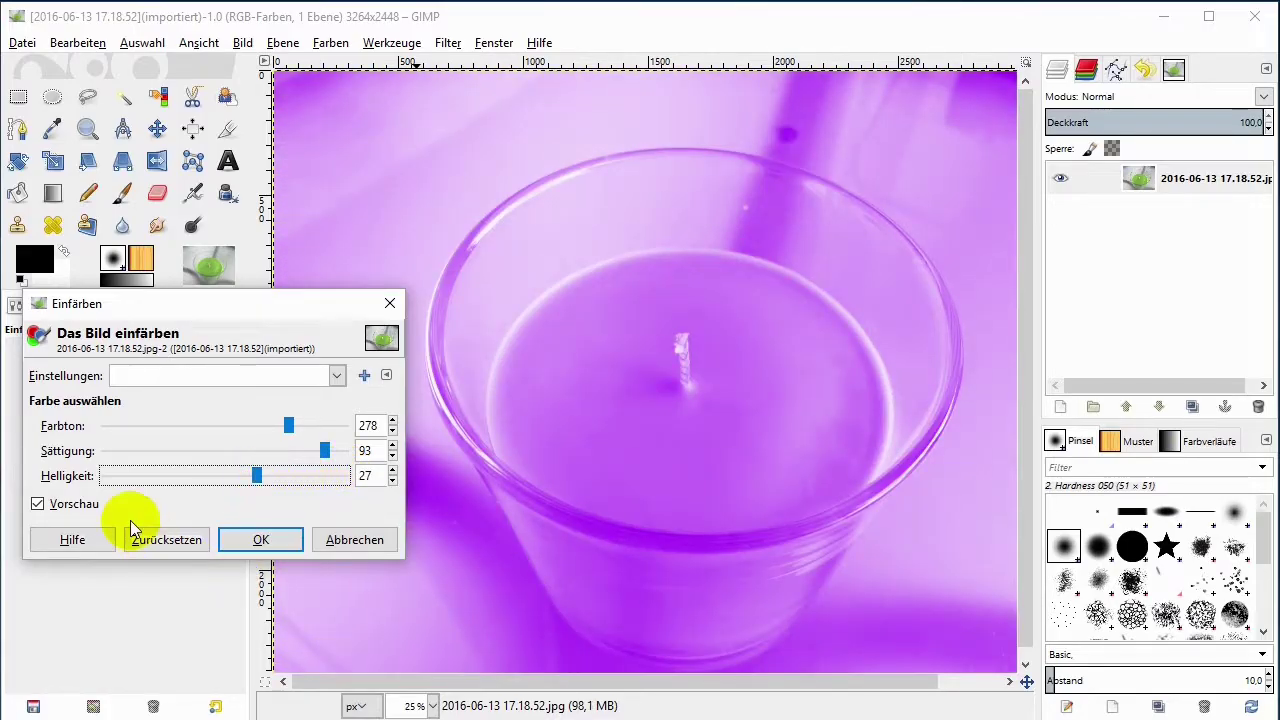
left_click(264, 536)
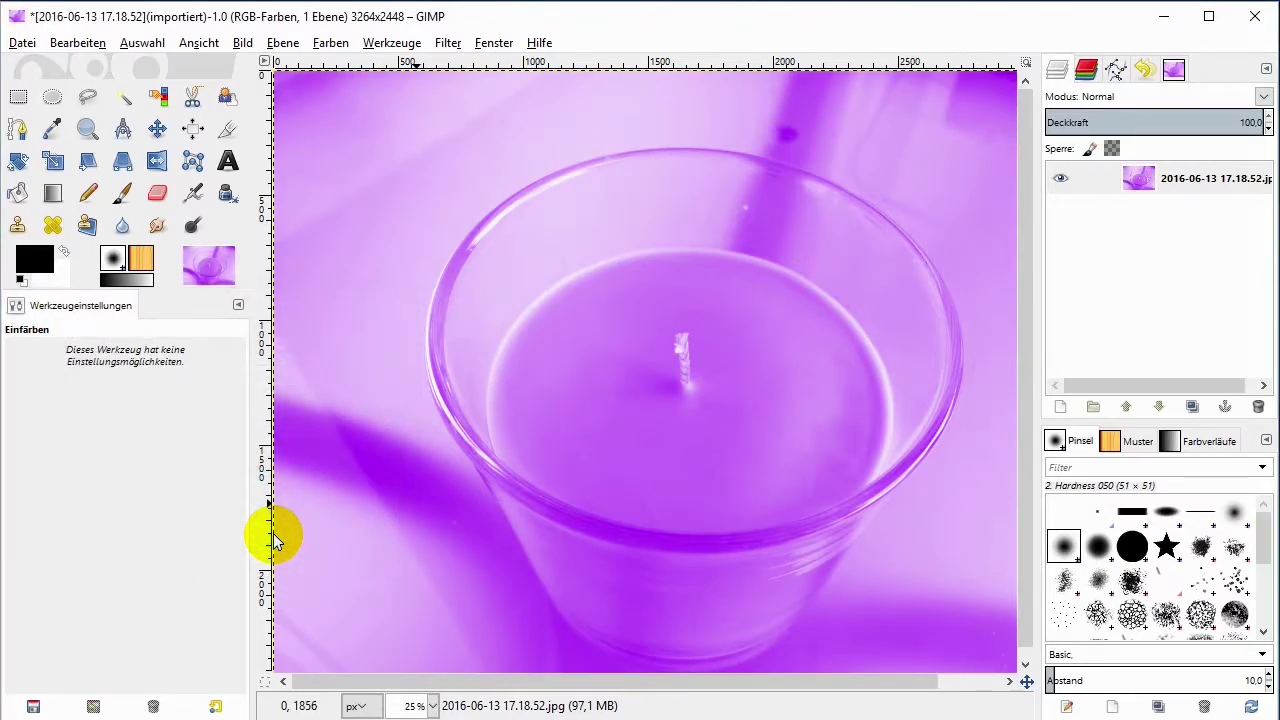